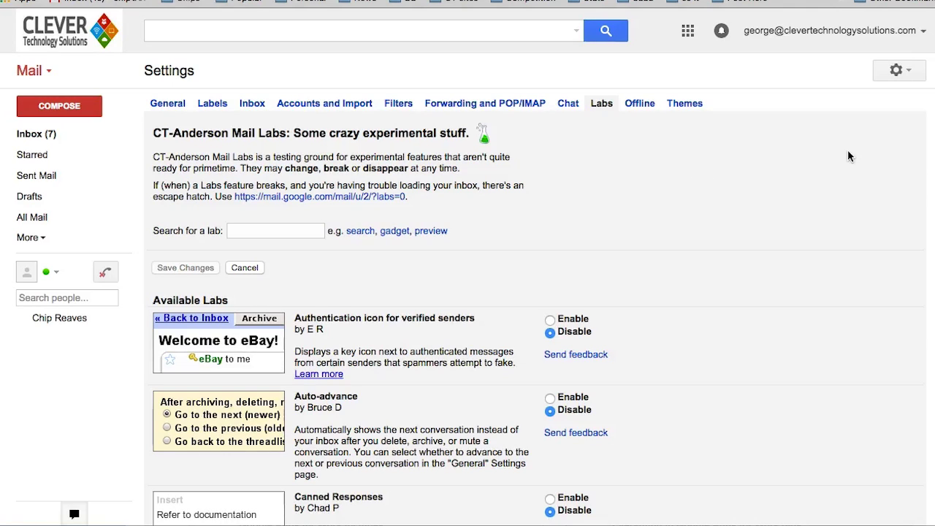
# Enable the Canned Responses lab and save the Labs settings
pyautogui.scroll(-1, 927, 168)
pyautogui.scroll(-4, 533, 314)
pyautogui.scroll(1, 376, 313)
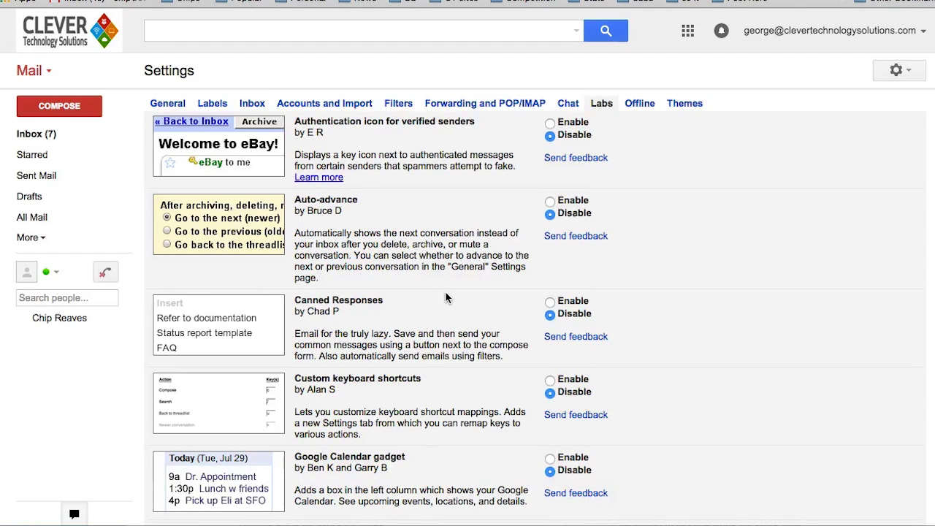
pyautogui.click(550, 302)
pyautogui.scroll(-15, 511, 307)
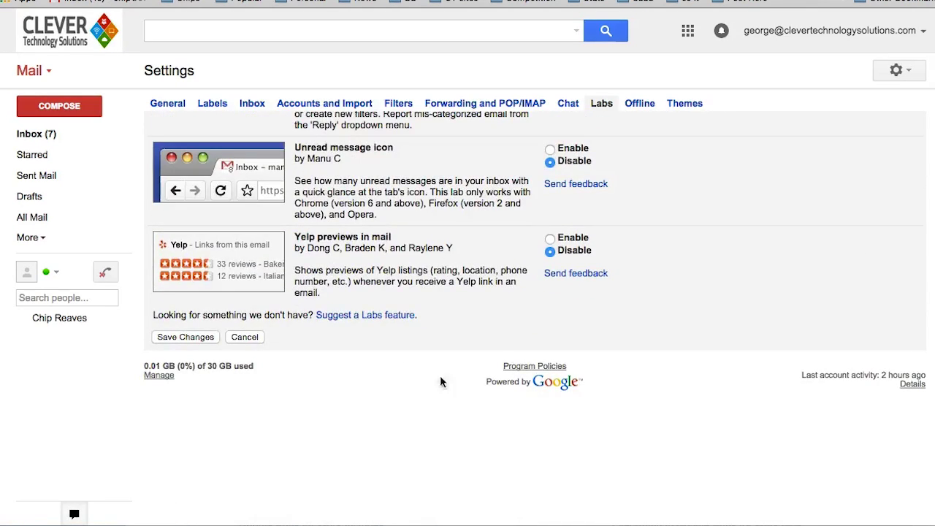
pyautogui.click(175, 337)
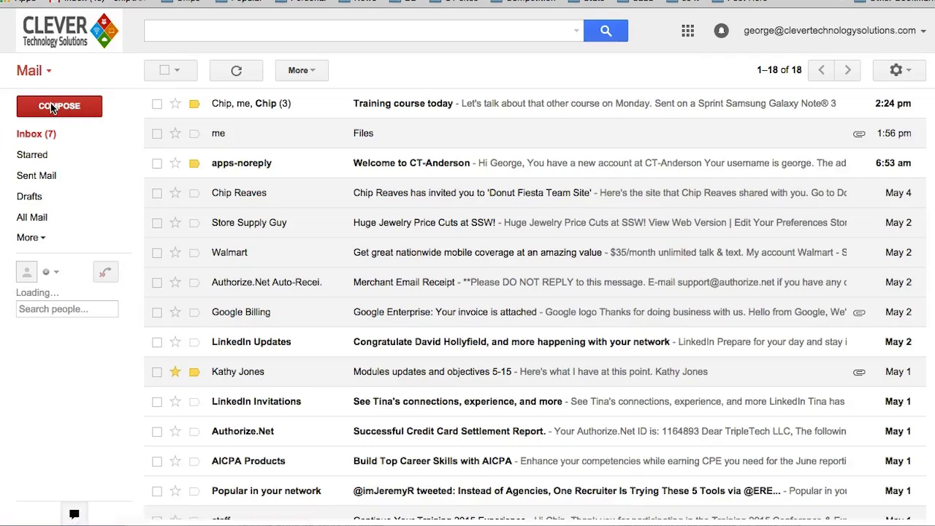
# Start a new full-screen message, check its Canned responses options, and discard the draft
pyautogui.click(50, 104)
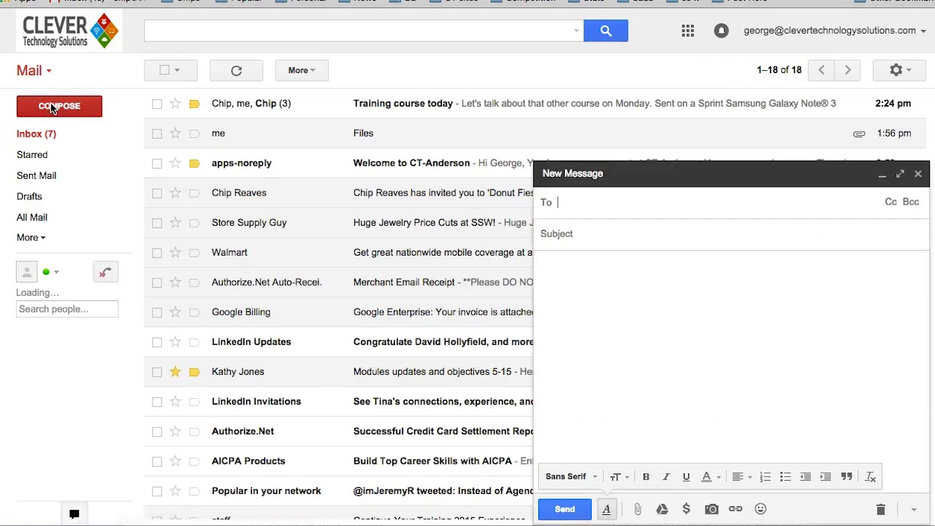
pyautogui.click(900, 174)
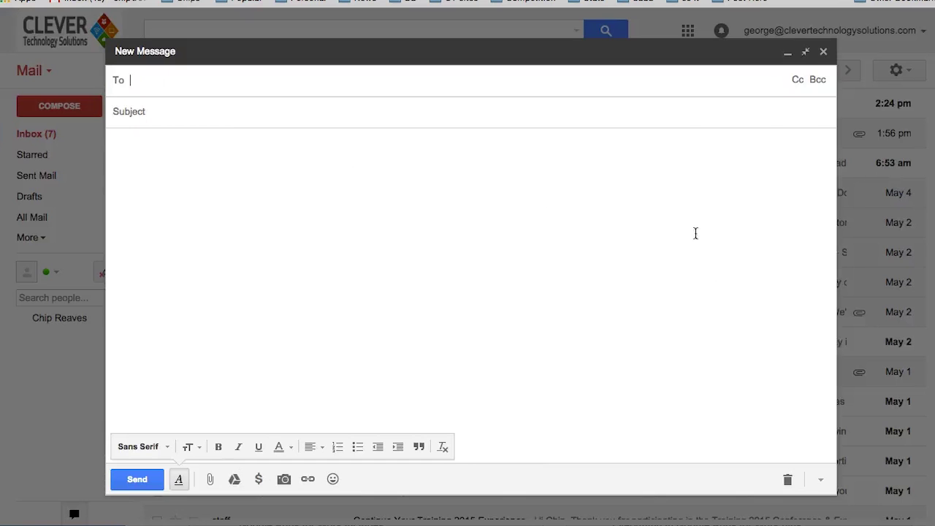
pyautogui.click(820, 480)
pyautogui.moveTo(787, 366)
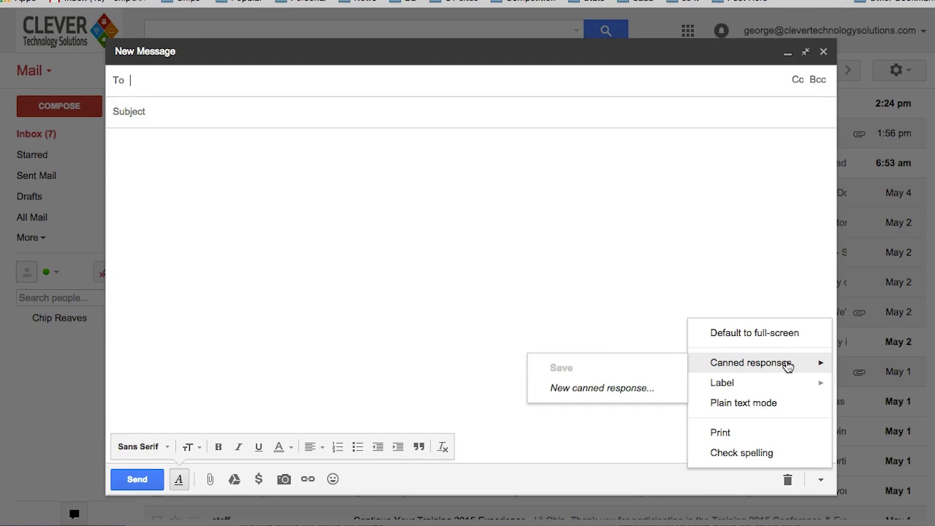
pyautogui.click(788, 479)
# Open the Labs section of the mail settings
pyautogui.click(897, 70)
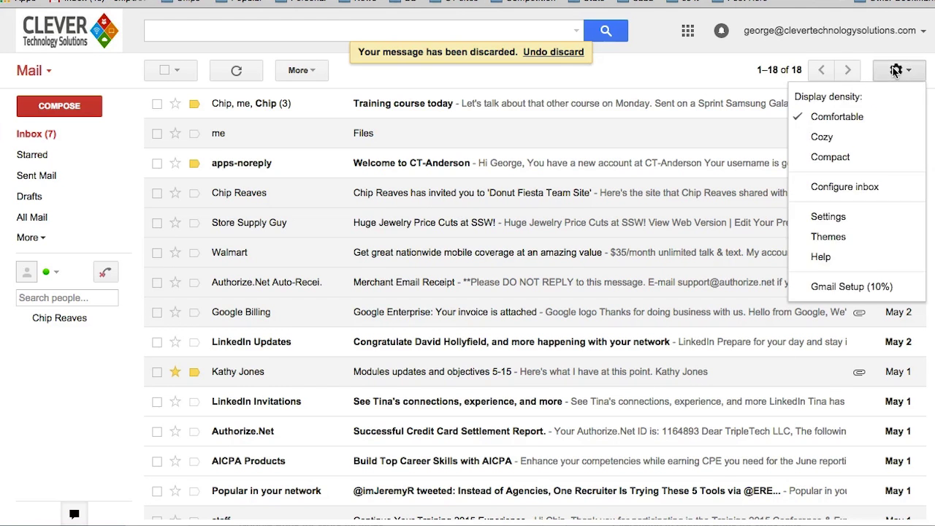
pyautogui.click(850, 220)
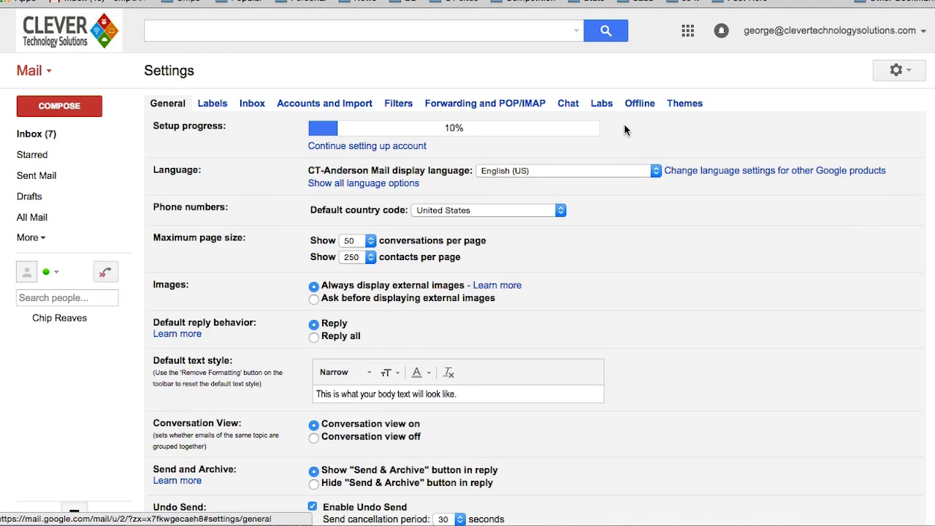
pyautogui.click(604, 105)
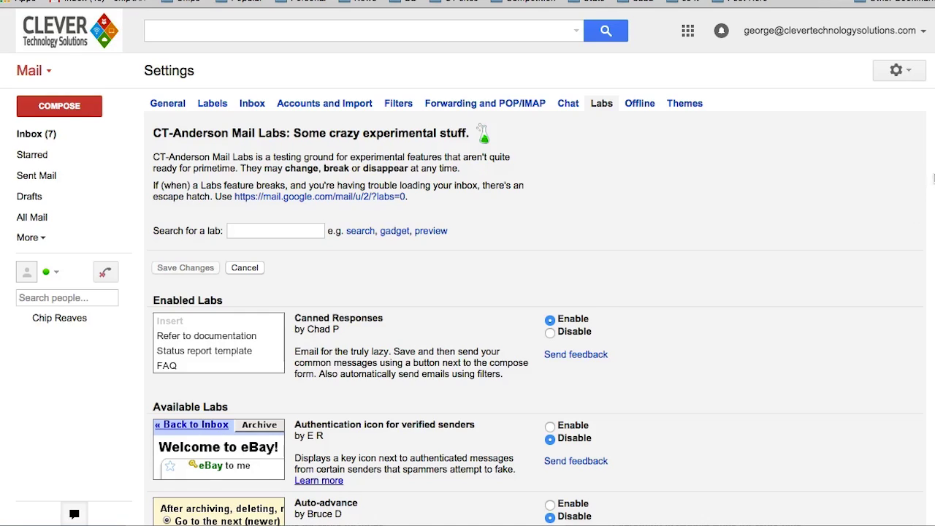
# Review the enabled and available labs from Canned Responses through to Yelp previews in mail
pyautogui.scroll(-5, 536, 319)
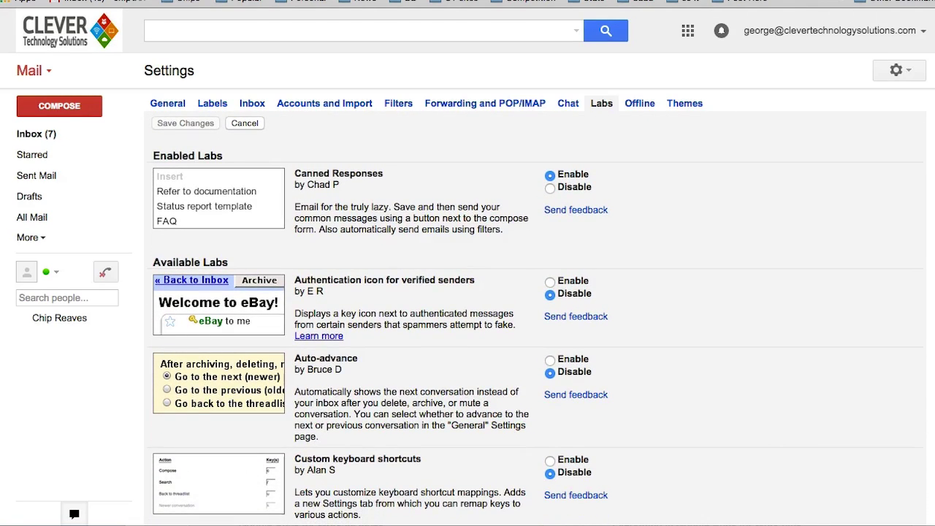
pyautogui.scroll(-1, 536, 319)
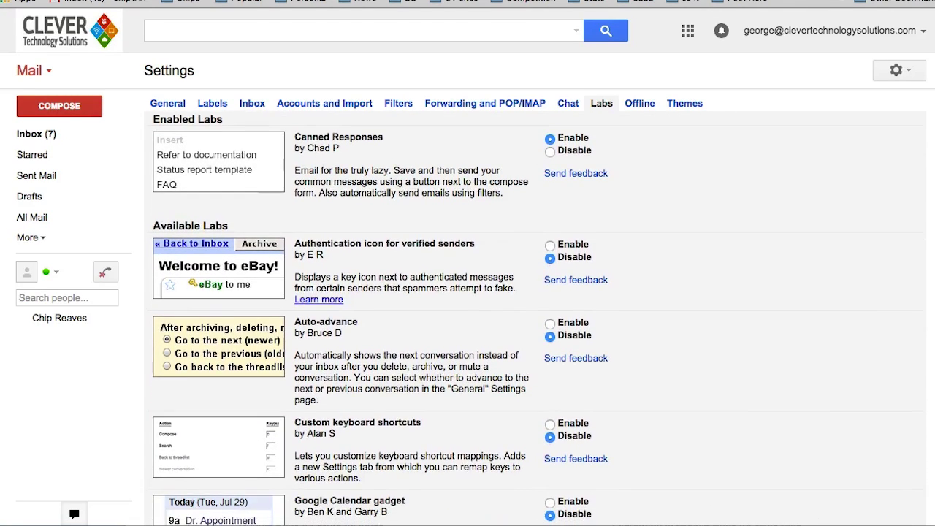
pyautogui.scroll(-1, 536, 318)
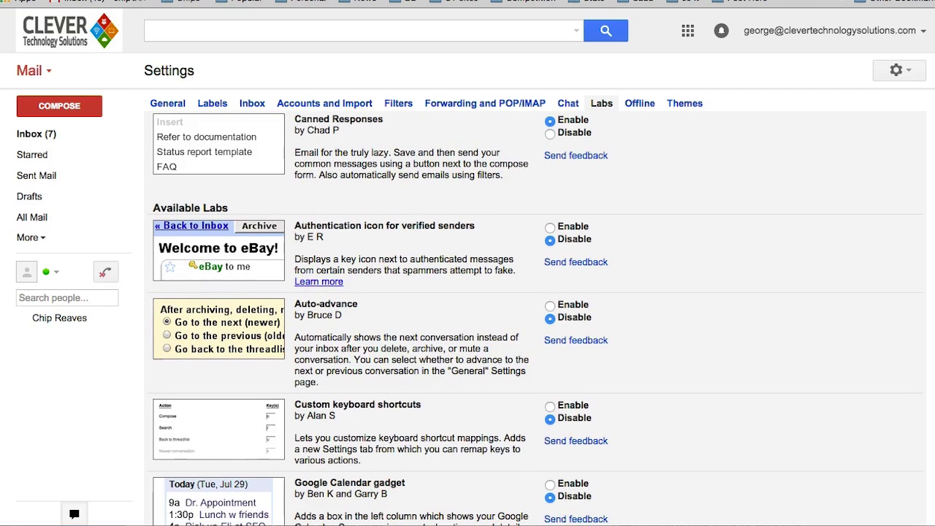
pyautogui.scroll(-1, 536, 319)
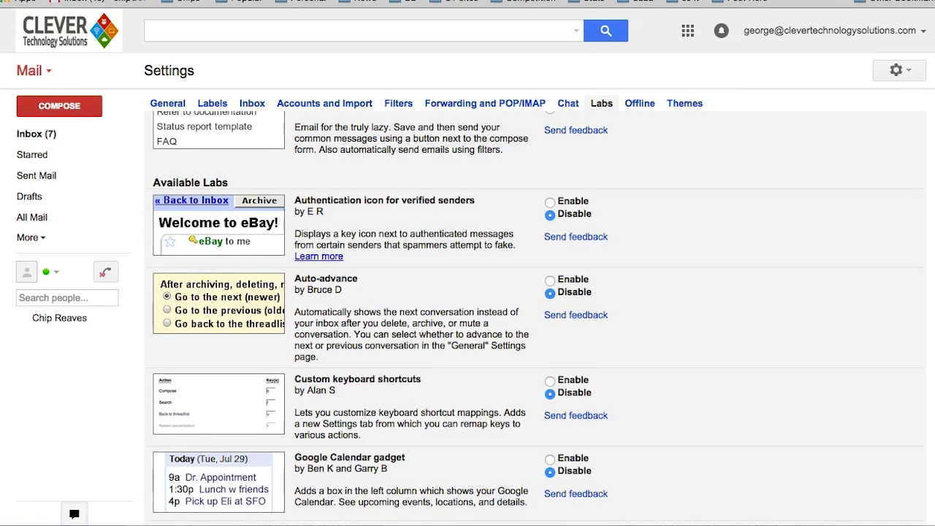
pyautogui.scroll(-1, 846, 219)
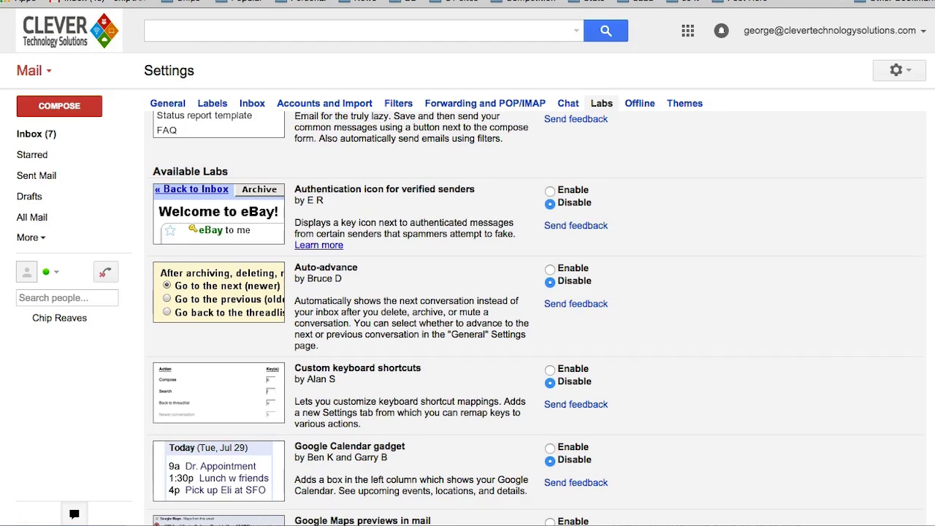
pyautogui.scroll(-5, 415, 279)
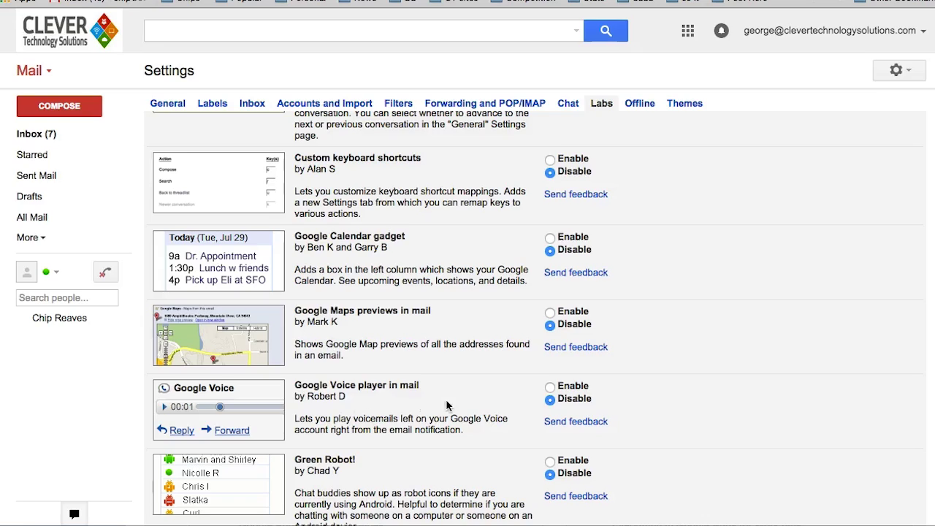
pyautogui.scroll(-1, 441, 406)
pyautogui.scroll(-5, 538, 318)
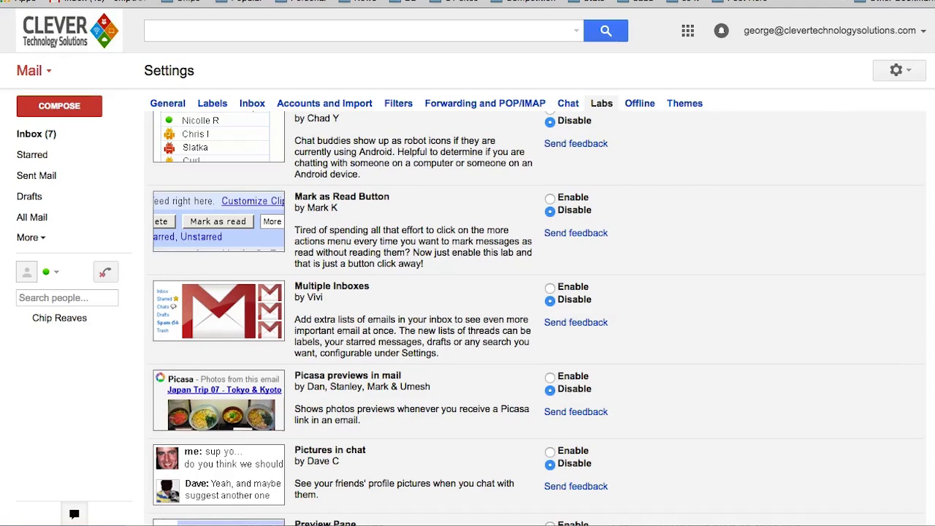
pyautogui.scroll(-3, 870, 371)
pyautogui.scroll(-8, 655, 353)
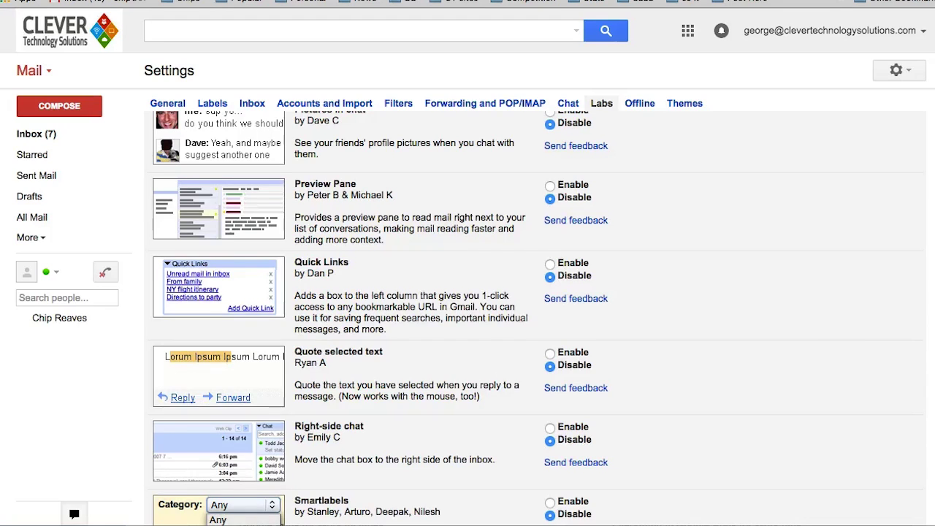
pyautogui.scroll(-2, 537, 318)
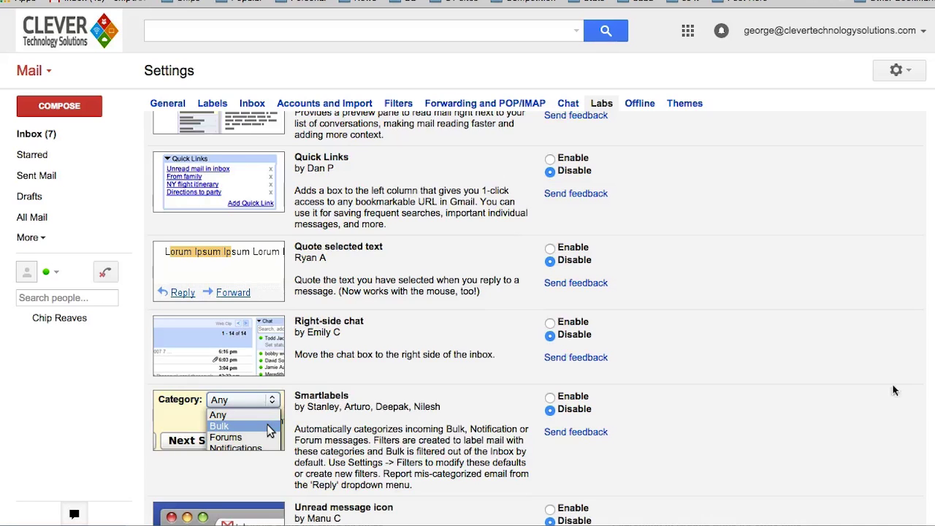
pyautogui.scroll(-4, 932, 435)
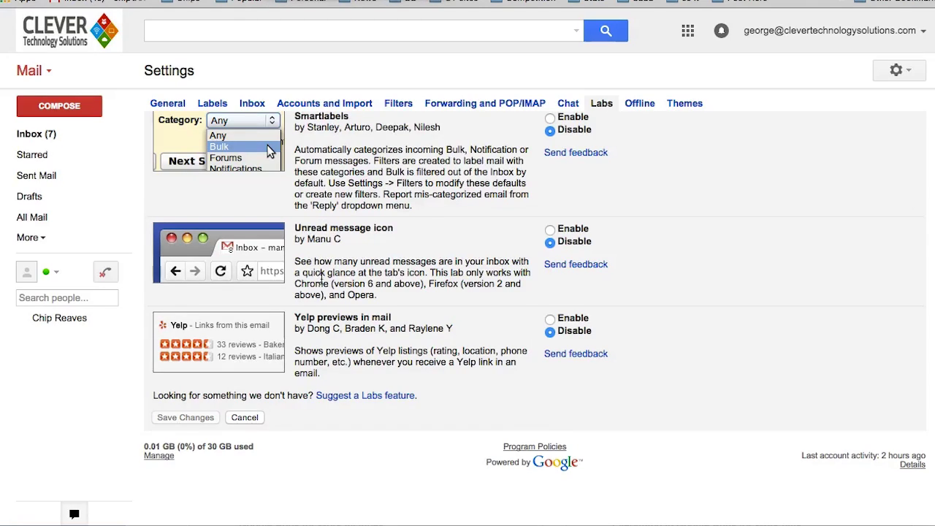
# Enable and save the Unread message icon lab, and pin the inbox's browser tab
pyautogui.click(550, 230)
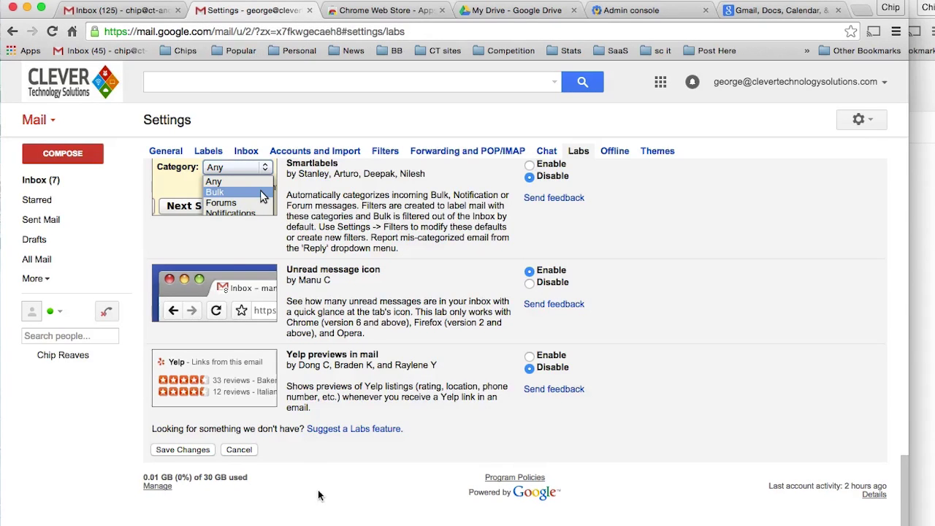
pyautogui.click(162, 450)
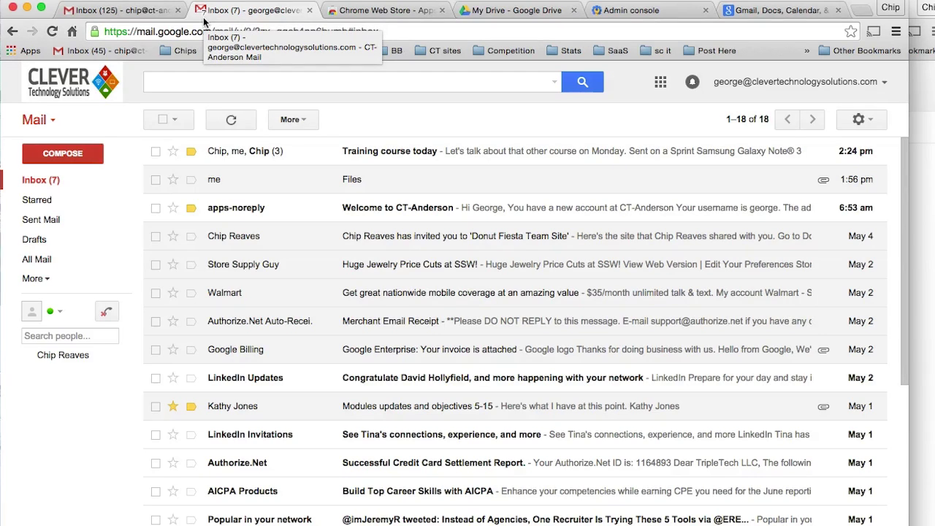
pyautogui.rightClick(217, 15)
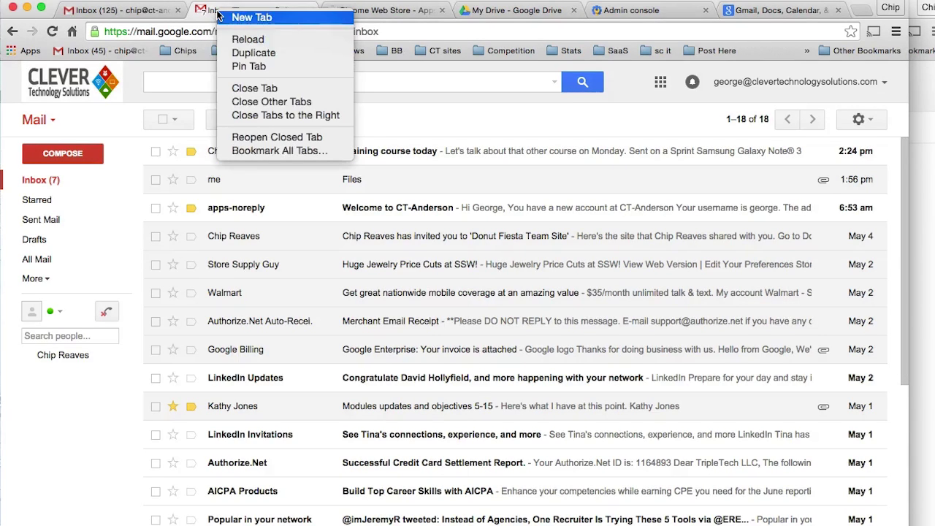
pyautogui.click(251, 68)
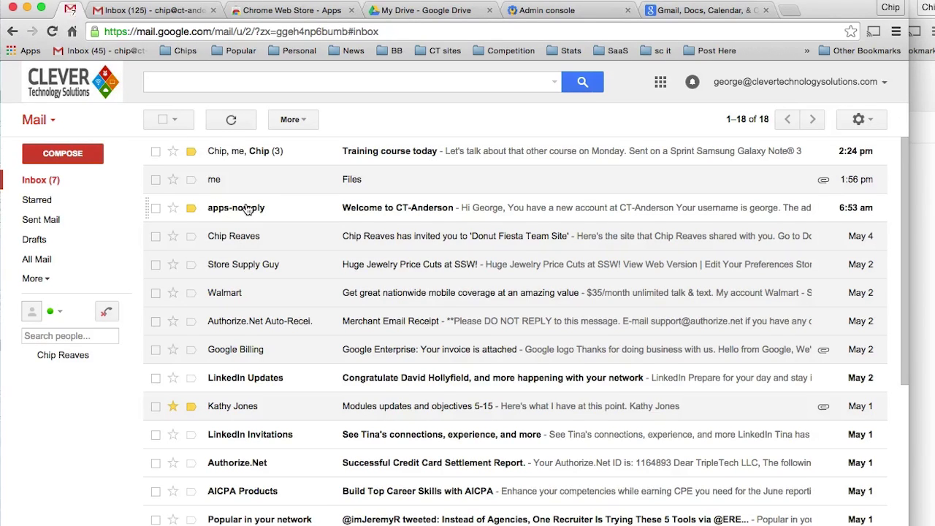
# Reopen the Labs section of the mail settings and look over the enabled and available labs
pyautogui.click(860, 119)
pyautogui.click(795, 259)
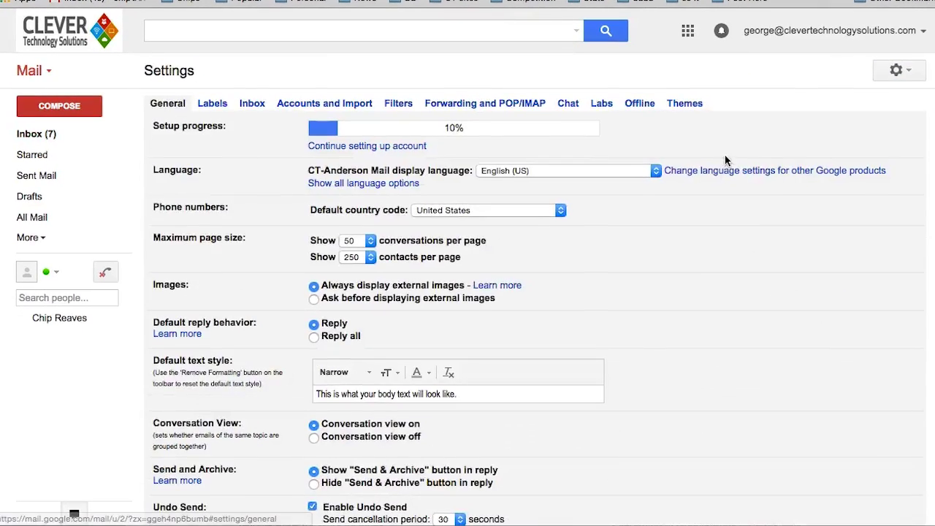
pyautogui.click(601, 106)
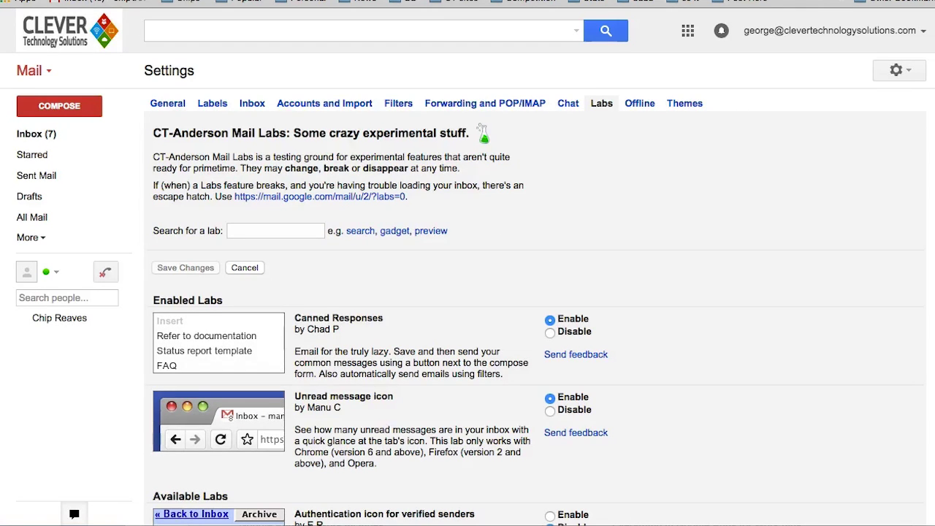
pyautogui.scroll(-5, 538, 319)
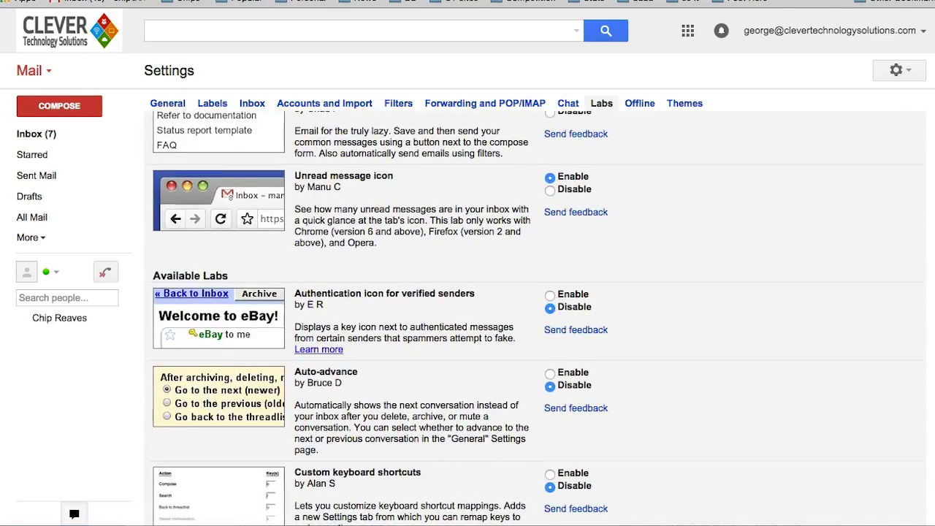
pyautogui.scroll(-1, 537, 319)
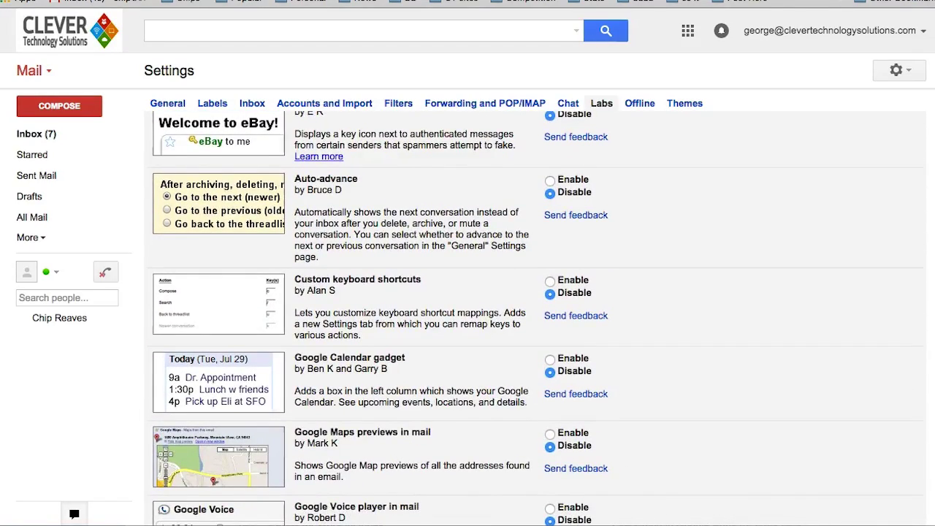
pyautogui.scroll(-1, 537, 319)
pyautogui.scroll(-13, 537, 319)
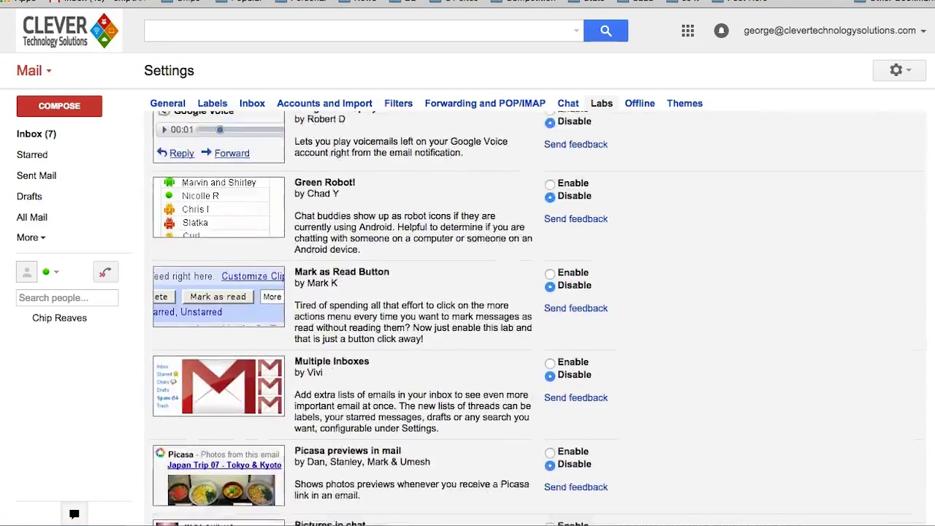
pyautogui.scroll(2, 537, 318)
pyautogui.scroll(15, 268, 374)
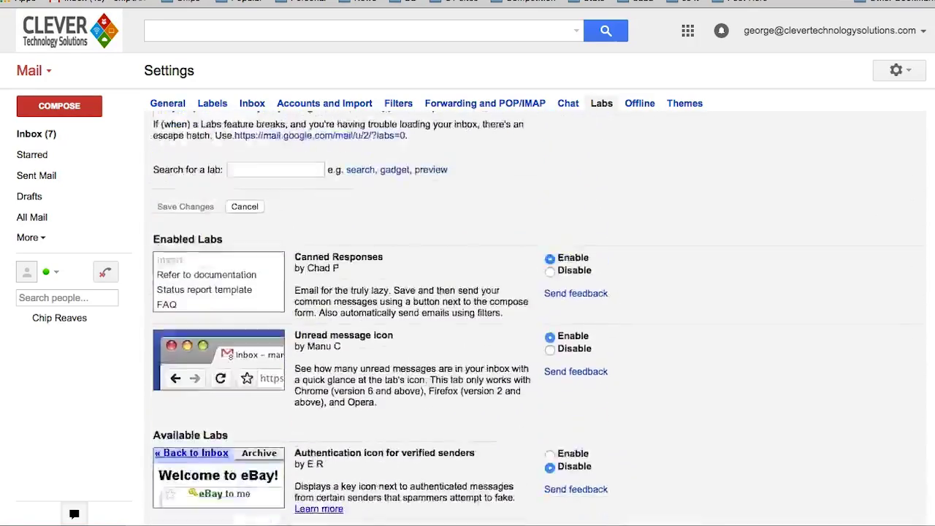